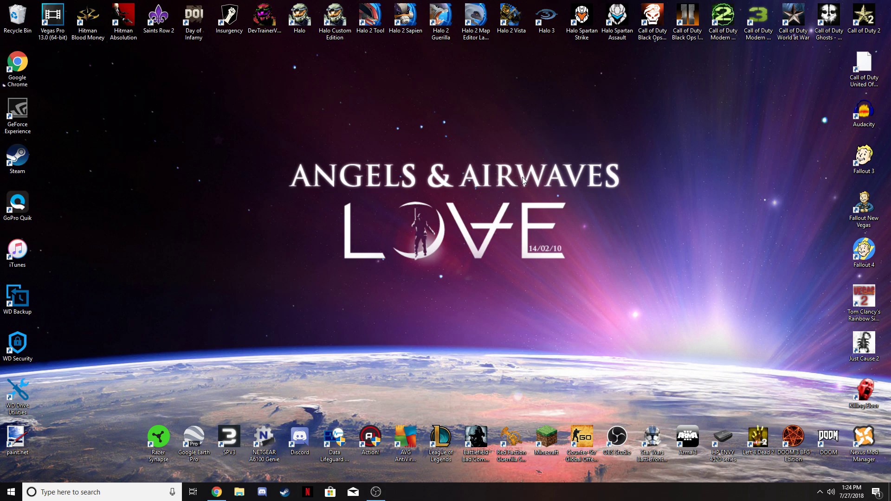
{"action": "left_click", "coordinate": [509, 22]}
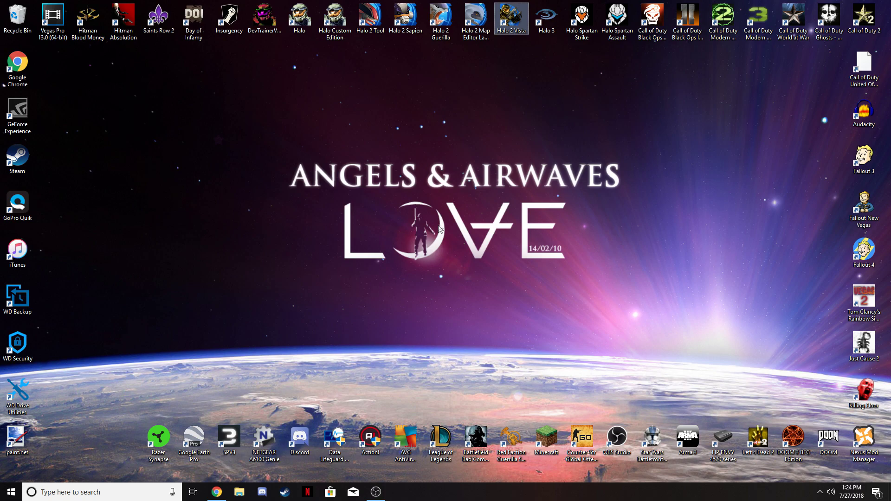
{"action": "left_click", "coordinate": [320, 176]}
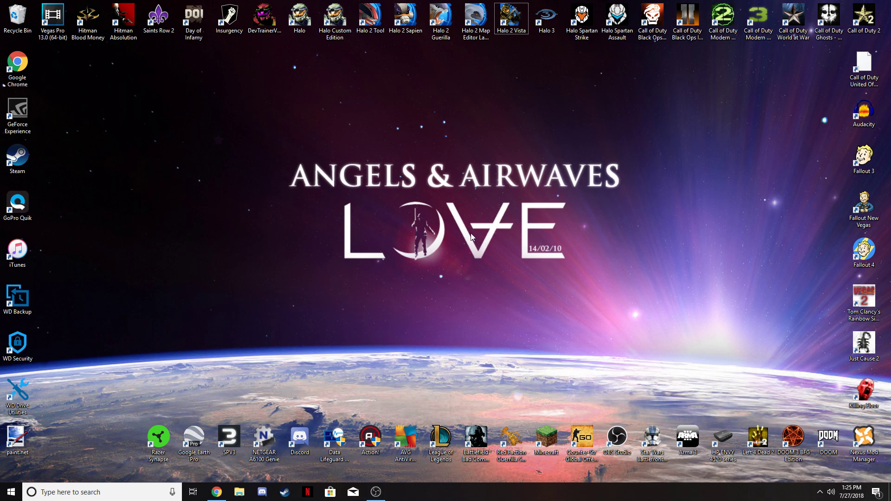
{"action": "left_click", "coordinate": [510, 18]}
{"action": "left_click", "coordinate": [511, 19]}
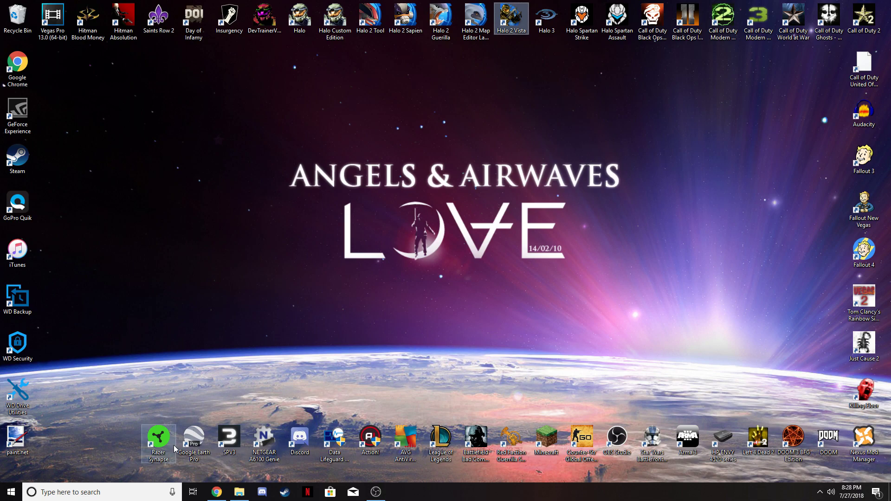
Step: Search Windows for "control", open Control Panel and bring up its list of programs to uninstall
{"action": "left_click", "coordinate": [117, 495]}
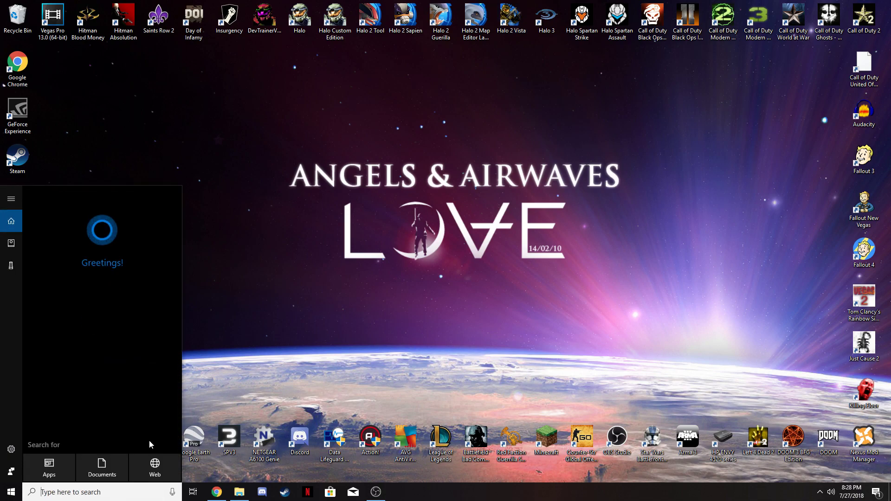
{"action": "type", "text": "control"}
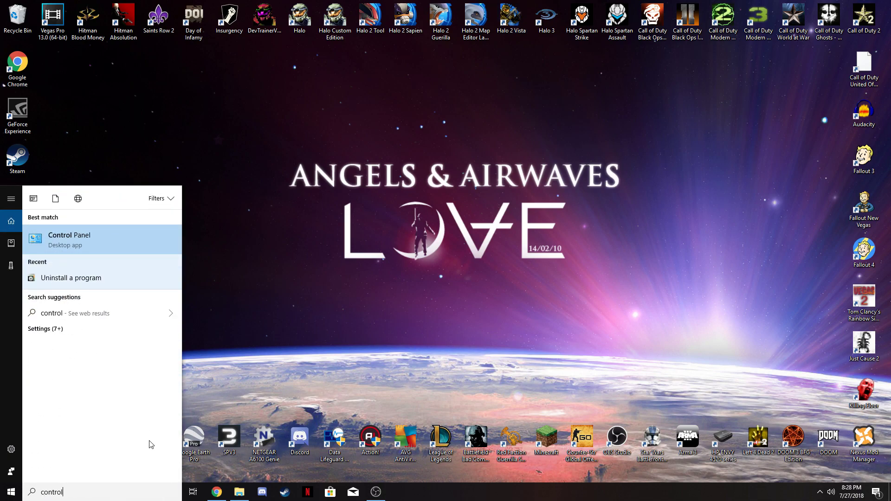
{"action": "left_click", "coordinate": [107, 247]}
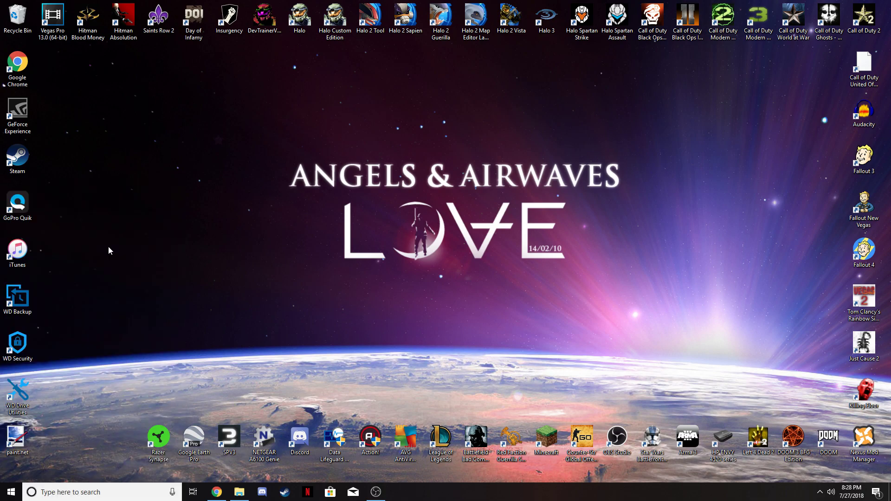
{"action": "left_click", "coordinate": [328, 268]}
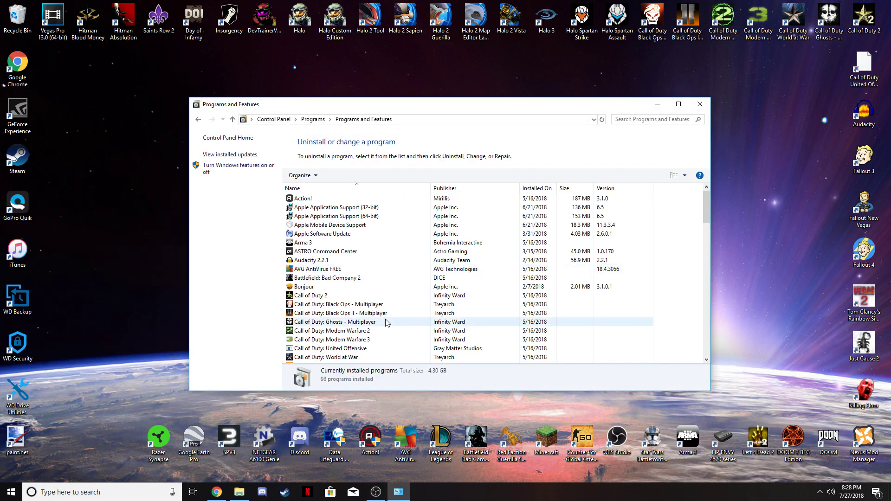
Step: Uninstall Microsoft Games for Windows - LIVE Redistributable and Microsoft Games for Windows Marketplace, and close Programs and Features
{"action": "left_click_drag", "start_coordinate": [708, 209], "coordinate": [705, 293]}
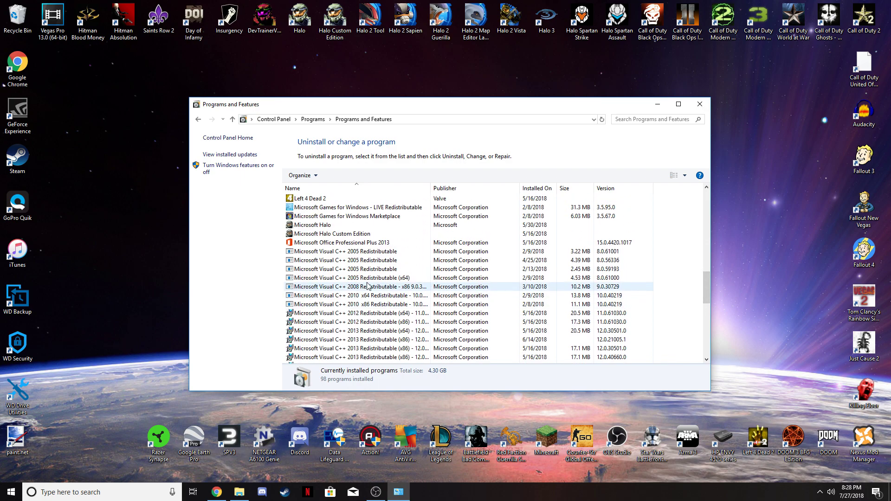
{"action": "scroll", "coordinate": [368, 286], "scroll_direction": "up", "scroll_amount": 1}
{"action": "left_click", "coordinate": [392, 236]}
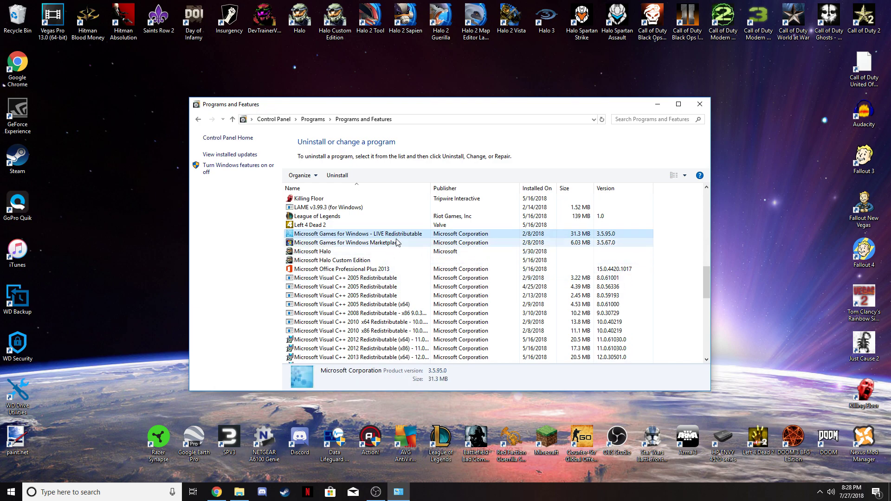
{"action": "left_click", "coordinate": [399, 242]}
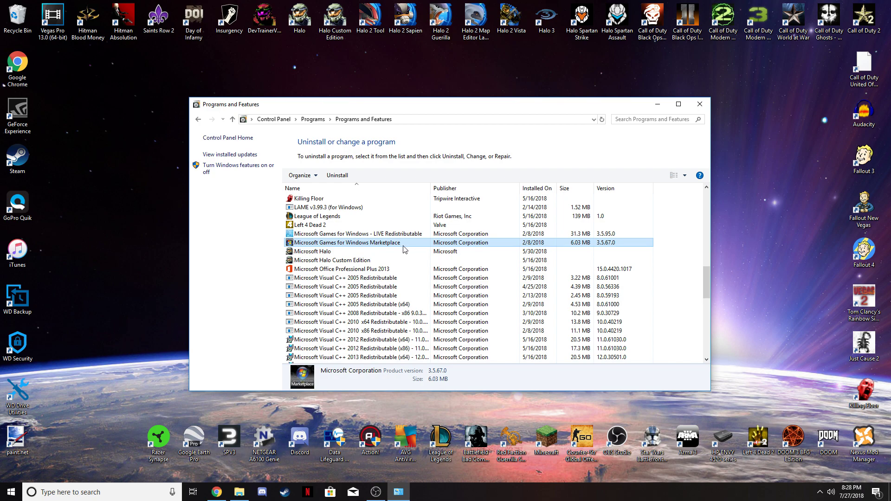
{"action": "left_click", "coordinate": [398, 236]}
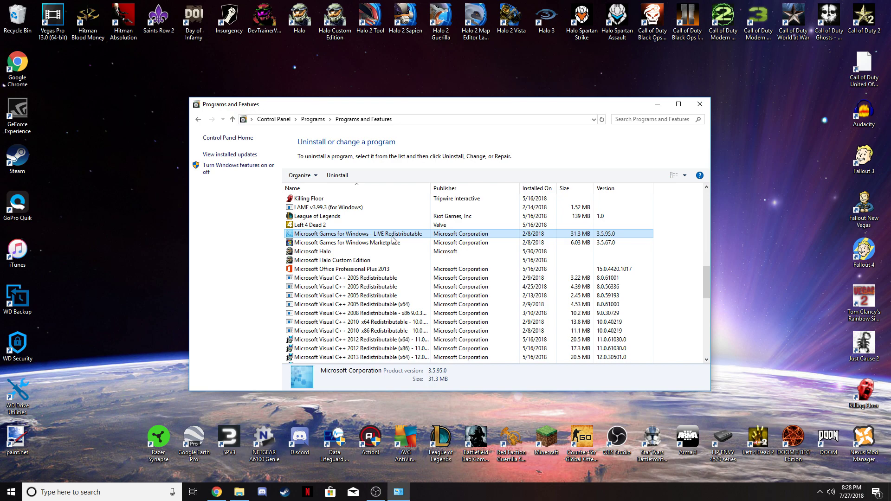
{"action": "left_click", "coordinate": [337, 175]}
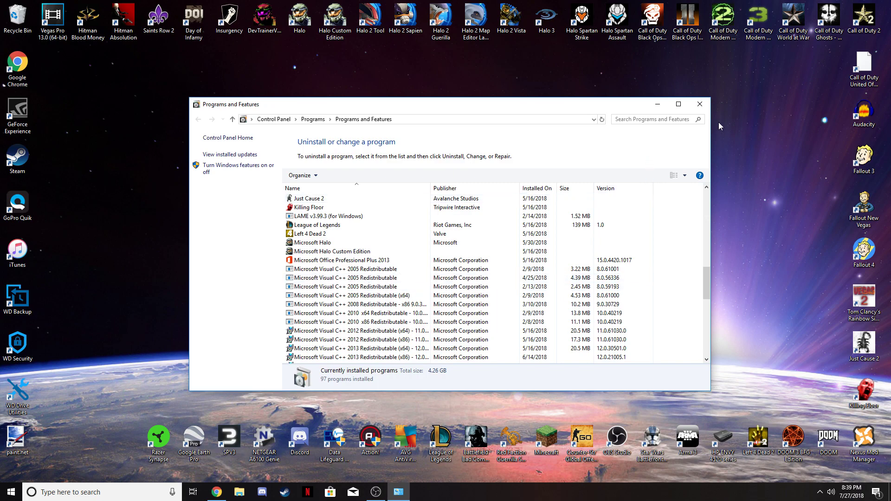
{"action": "left_click", "coordinate": [700, 104]}
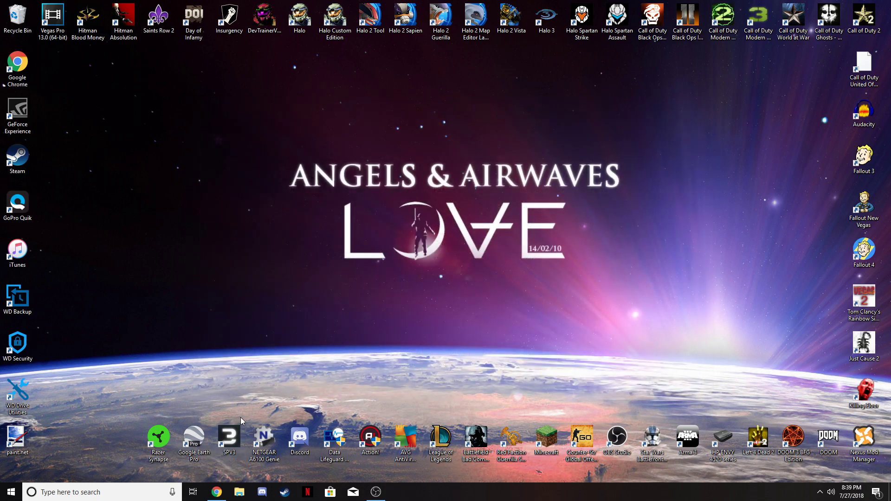
Step: Switch to Chrome and download the Cartographer Mod Installer from the Project Cartographer site
{"action": "mouse_move", "coordinate": [217, 497]}
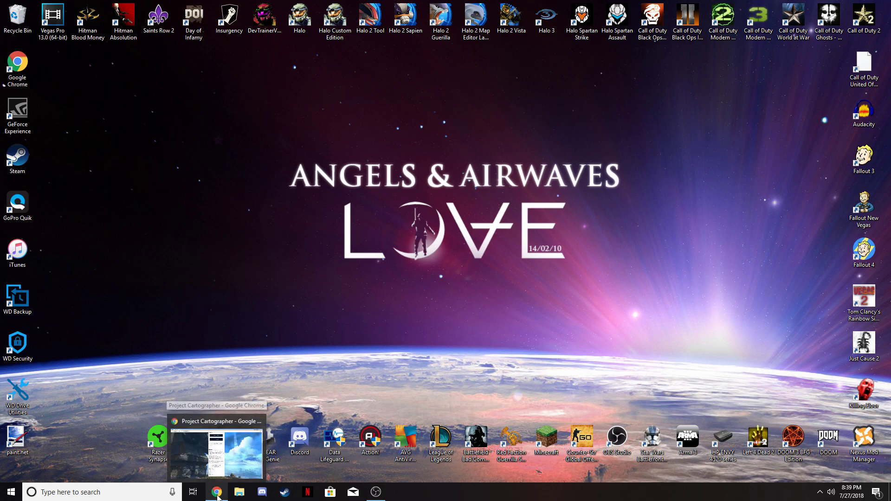
{"action": "left_click", "coordinate": [217, 496]}
{"action": "scroll", "coordinate": [279, 369], "scroll_direction": "up", "scroll_amount": 3}
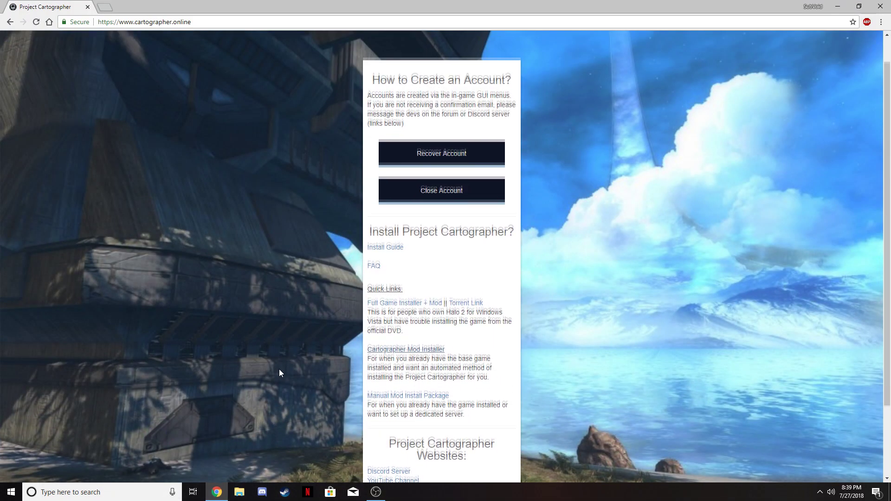
{"action": "scroll", "coordinate": [279, 369], "scroll_direction": "down", "scroll_amount": 3}
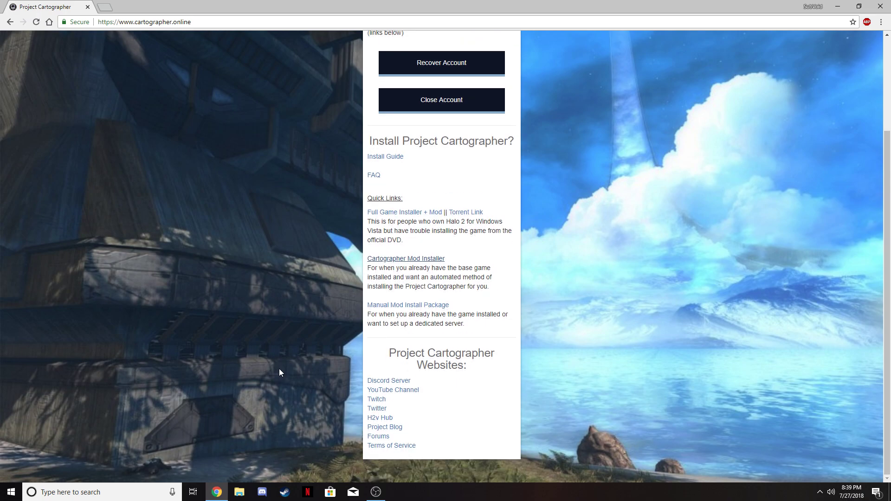
{"action": "scroll", "coordinate": [280, 360], "scroll_direction": "up", "scroll_amount": 1}
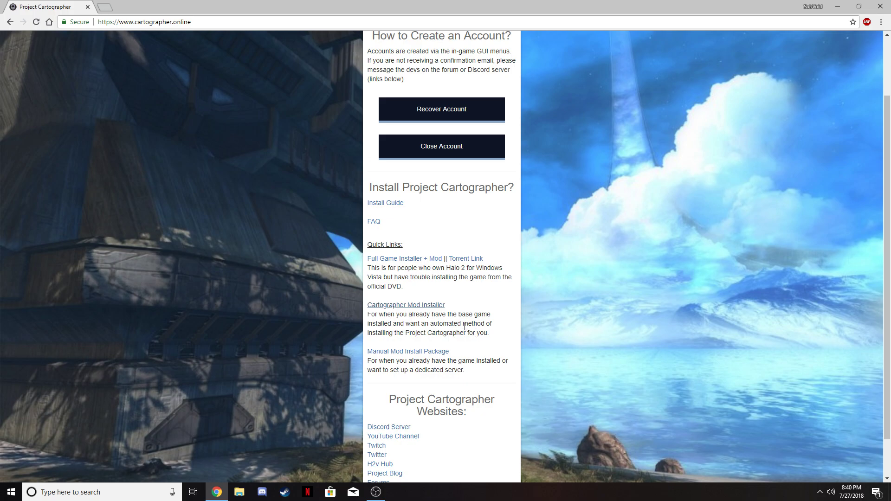
{"action": "left_click", "coordinate": [435, 306]}
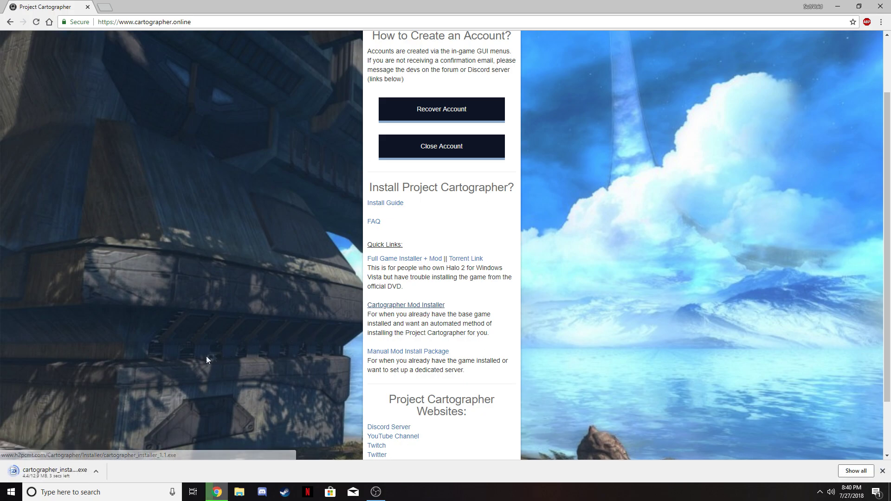
Step: Run the downloaded cartographer_installer_1.1.exe and accept its license agreement
{"action": "left_click", "coordinate": [56, 471]}
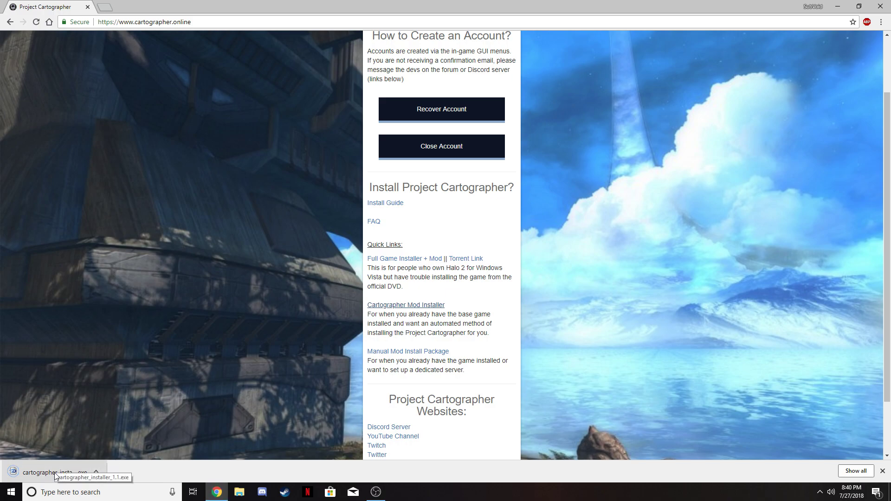
{"action": "left_click_drag", "start_coordinate": [547, 218], "coordinate": [546, 259]}
{"action": "left_click", "coordinate": [389, 300]}
{"action": "left_click", "coordinate": [492, 322]}
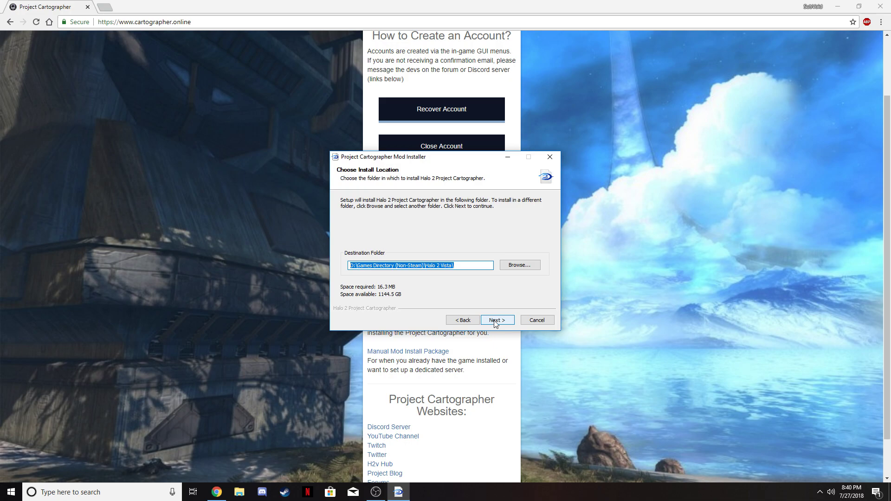
Step: Install the mod into the Halo 2 Vista folder with the Halo 2 Project Cartographer Start Menu folder, and finish the setup
{"action": "left_click", "coordinate": [495, 324]}
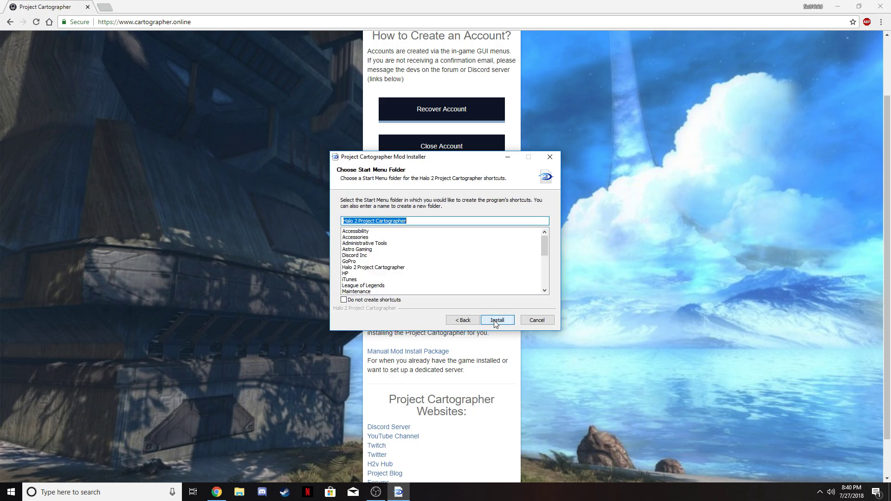
{"action": "left_click", "coordinate": [500, 323]}
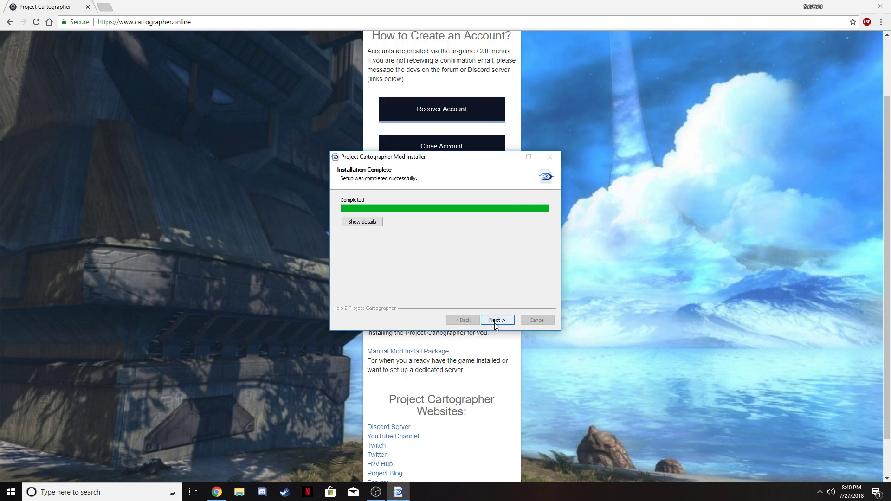
{"action": "left_click", "coordinate": [494, 321]}
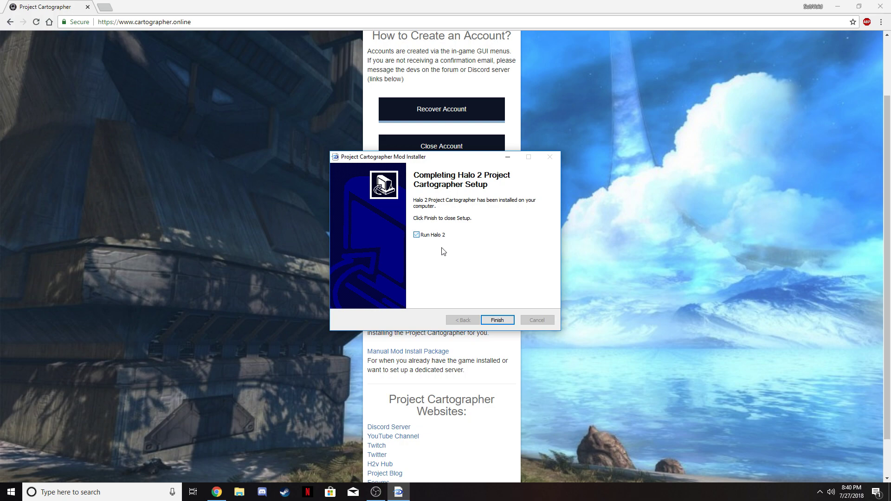
{"action": "left_click", "coordinate": [493, 320]}
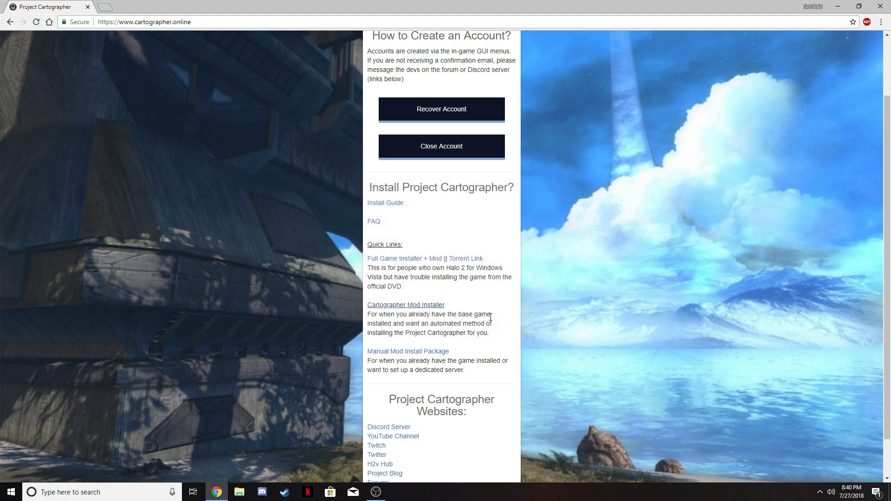
Step: Delete the old Halo 2 Vista desktop shortcut and put the Halo 2 Project Cartographer shortcut in its place
{"action": "left_click", "coordinate": [837, 6]}
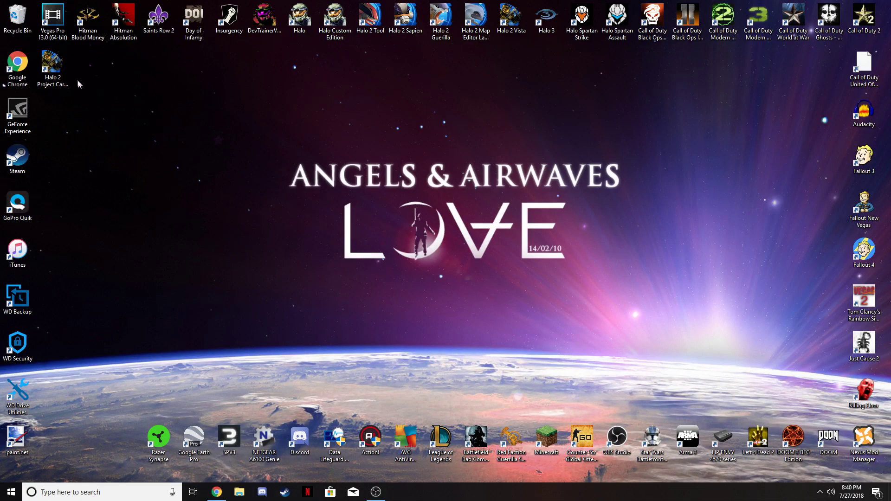
{"action": "left_click", "coordinate": [60, 90]}
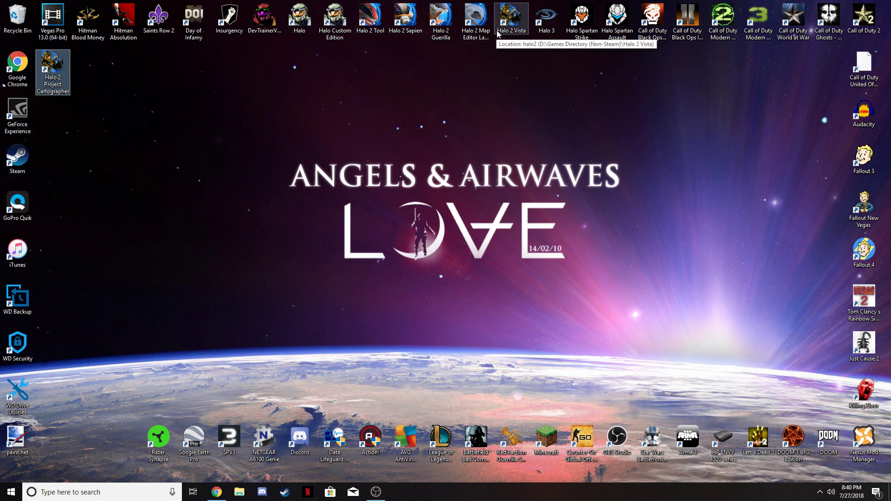
{"action": "left_click_drag", "start_coordinate": [498, 33], "coordinate": [17, 18]}
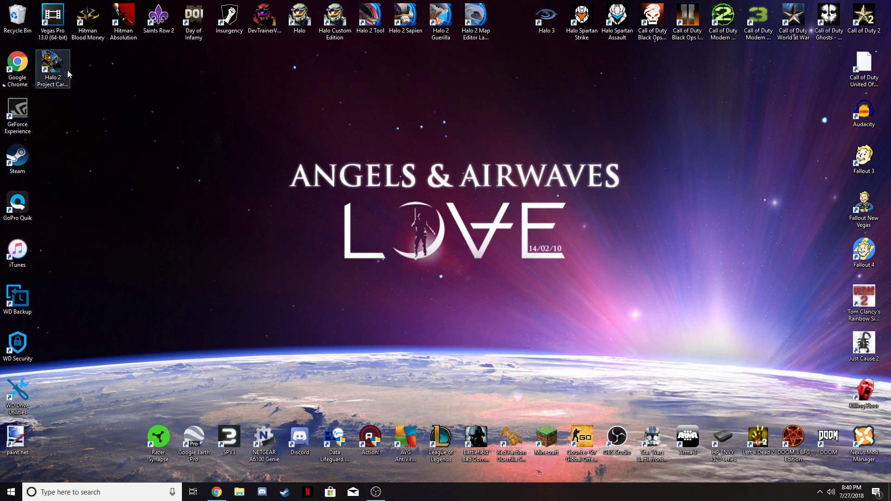
{"action": "left_click_drag", "start_coordinate": [52, 64], "coordinate": [511, 23]}
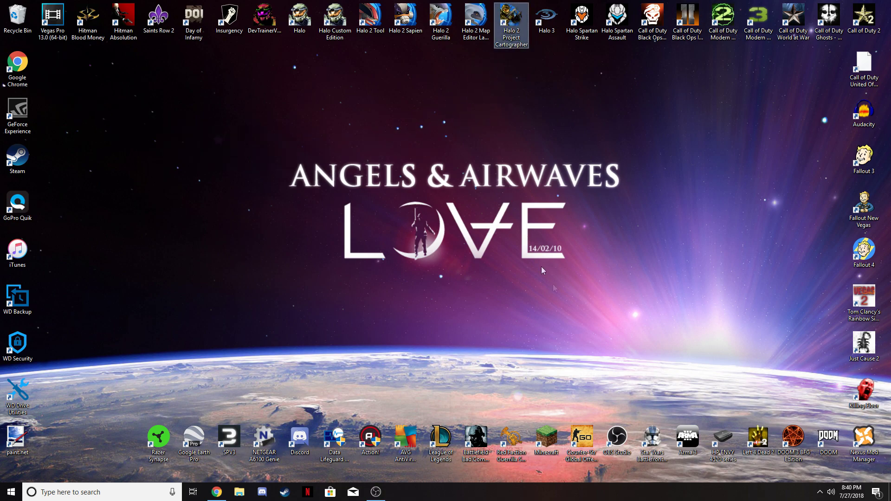
{"action": "left_click", "coordinate": [535, 217]}
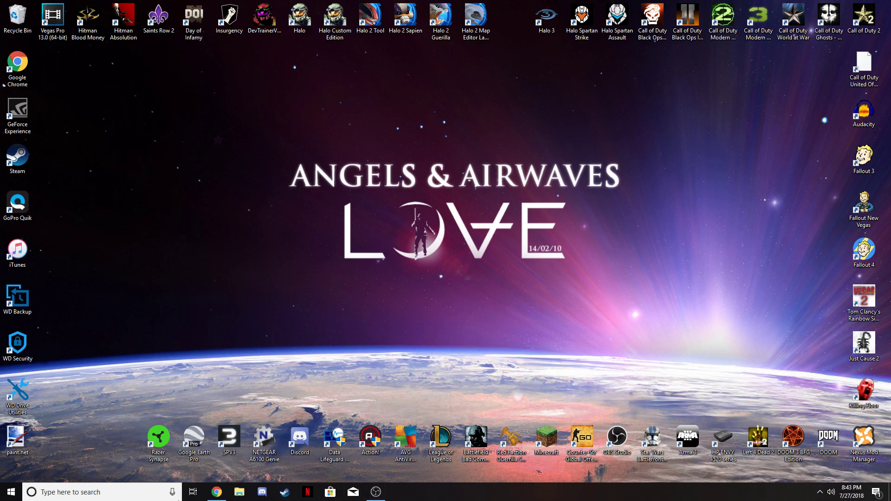
Step: Switch back to Chrome and download the Full Game Installer + Mod from the Project Cartographer site
{"action": "left_click", "coordinate": [216, 492]}
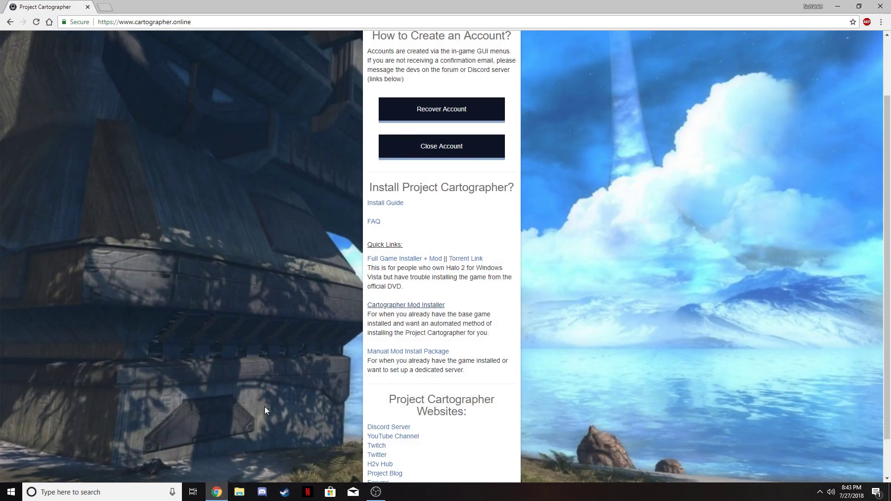
{"action": "scroll", "coordinate": [267, 403], "scroll_direction": "up", "scroll_amount": 1}
{"action": "scroll", "coordinate": [269, 398], "scroll_direction": "down", "scroll_amount": 1}
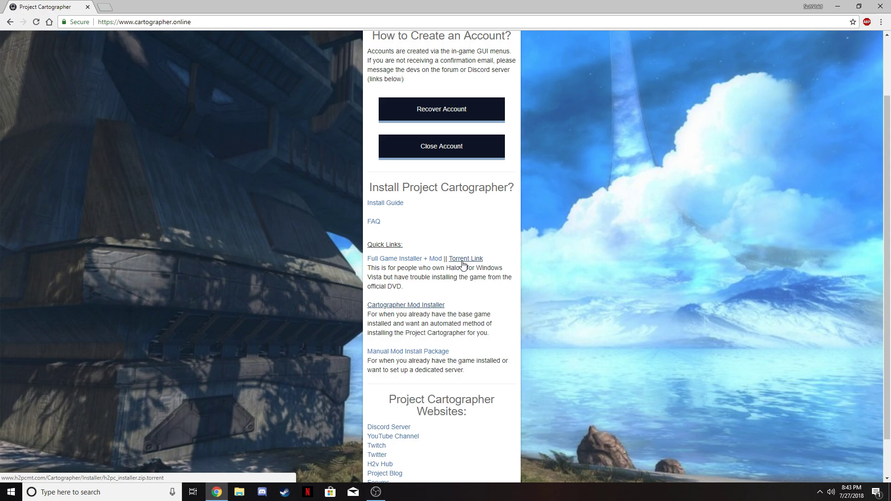
{"action": "left_click", "coordinate": [412, 259]}
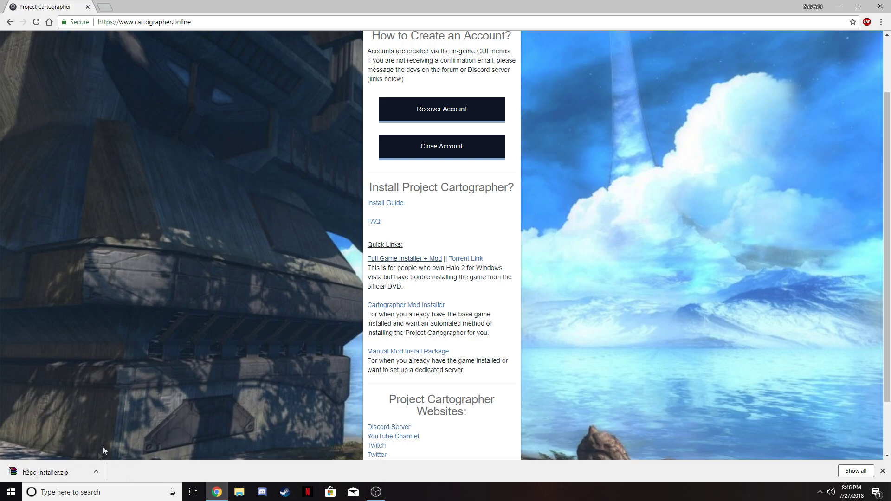
Step: Open the downloaded h2pc_installer.zip and launch h2pc_setup_1.7.exe from the archive
{"action": "left_click", "coordinate": [68, 473]}
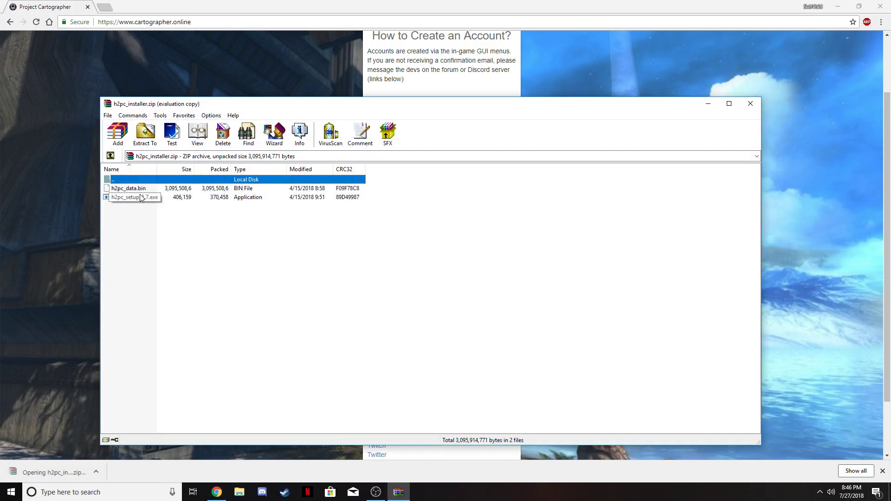
{"action": "left_click", "coordinate": [479, 278]}
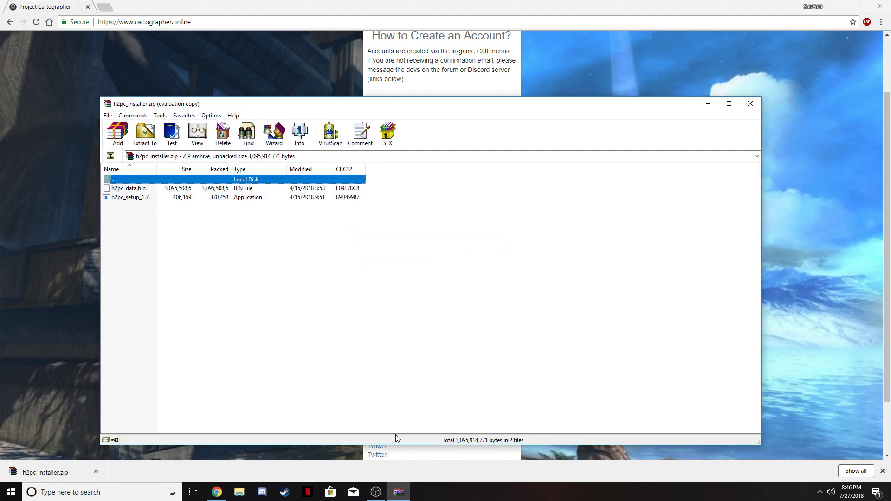
{"action": "double_click", "coordinate": [136, 198]}
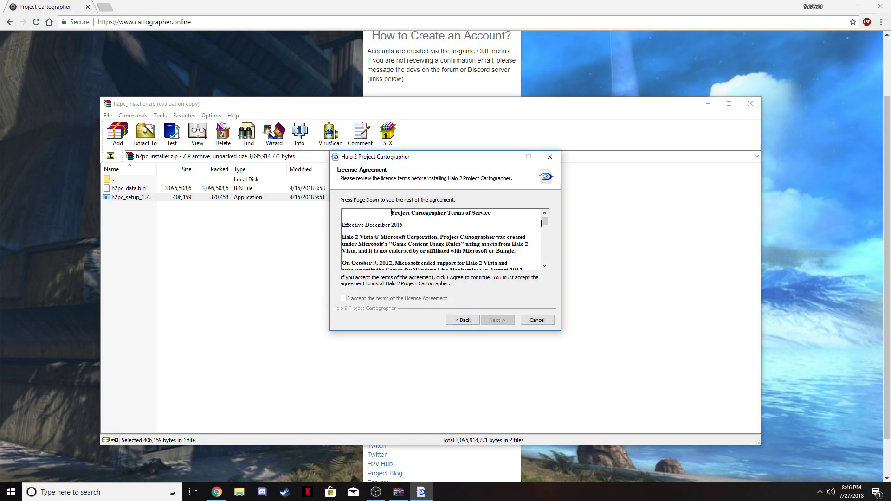
Step: Read through to the end of the Project Cartographer license agreement, accept its terms and continue the setup
{"action": "left_click", "coordinate": [545, 229]}
{"action": "left_click_drag", "start_coordinate": [547, 232], "coordinate": [541, 258]}
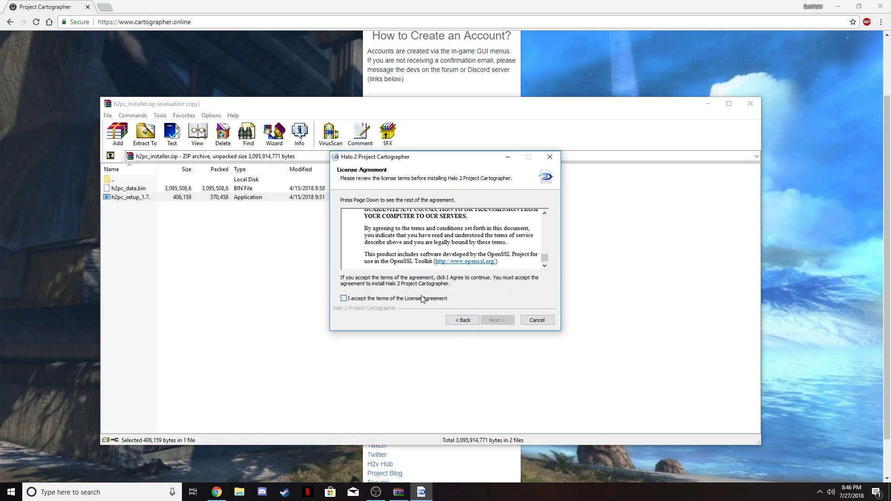
{"action": "left_click", "coordinate": [423, 299]}
{"action": "left_click", "coordinate": [497, 320]}
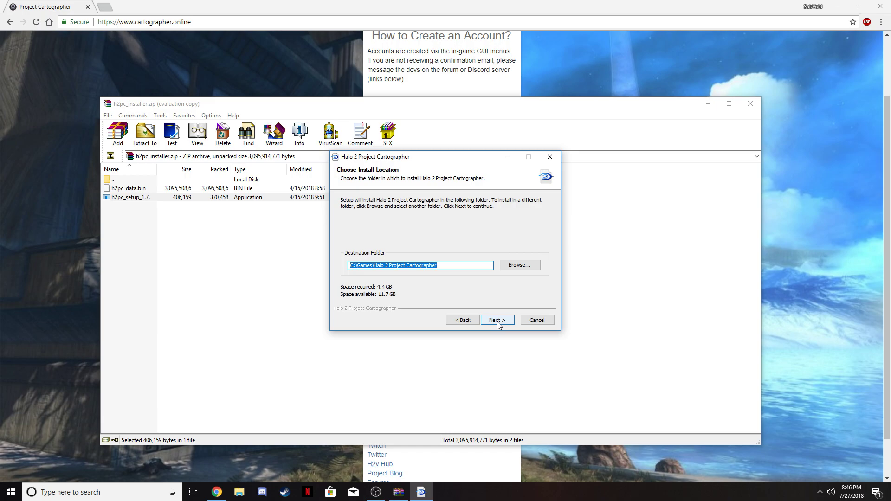
Step: Set the install destination inside the Halo 2 Vista folder under Games Directory (Non-Steam) on drive D and continue
{"action": "left_click", "coordinate": [528, 270]}
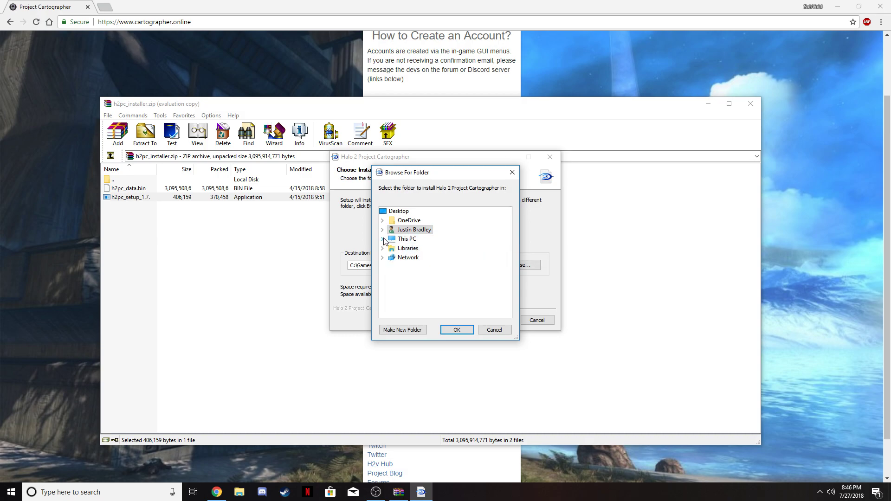
{"action": "left_click", "coordinate": [383, 239]}
{"action": "scroll", "coordinate": [404, 262], "scroll_direction": "down", "scroll_amount": 1}
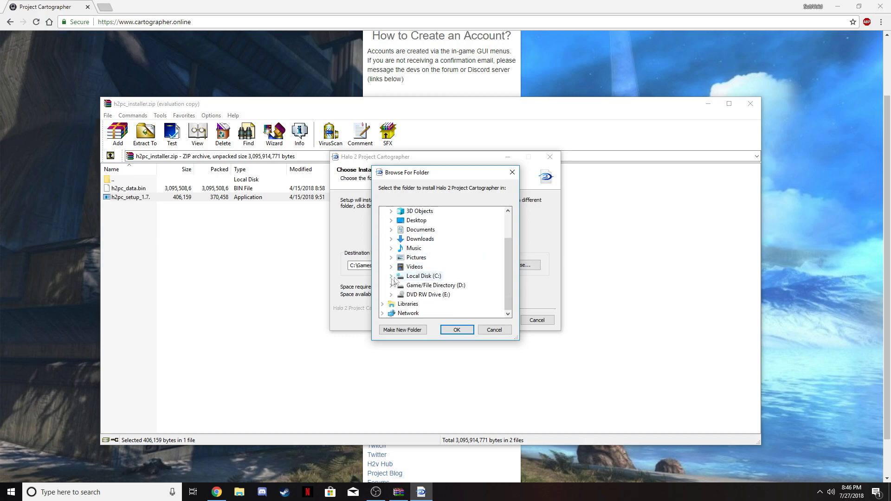
{"action": "left_click", "coordinate": [391, 285]}
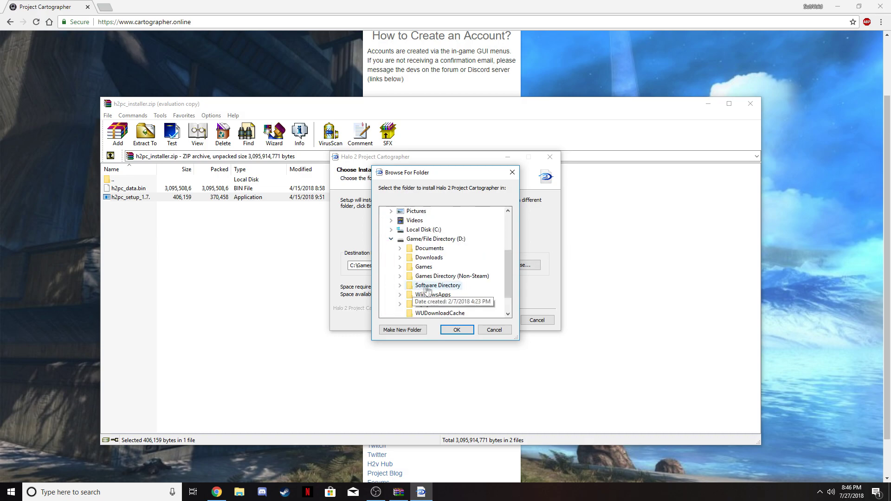
{"action": "left_click", "coordinate": [400, 276]}
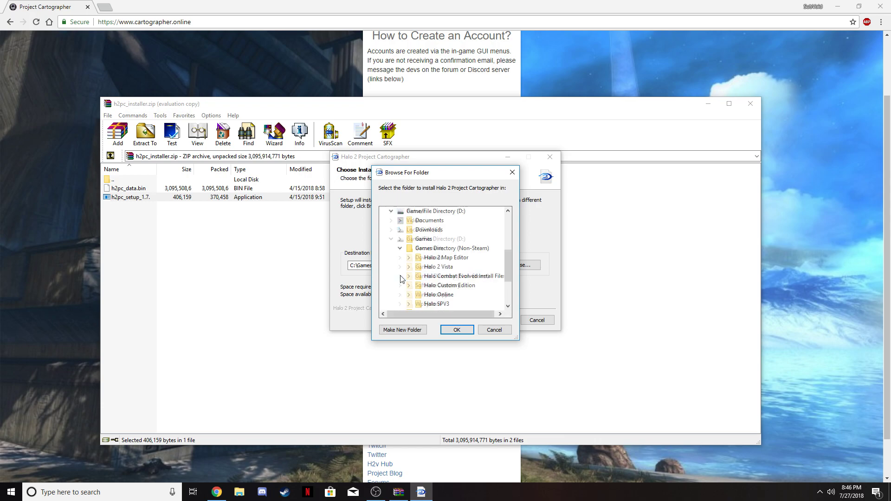
{"action": "left_click", "coordinate": [438, 267]}
{"action": "left_click", "coordinate": [452, 332]}
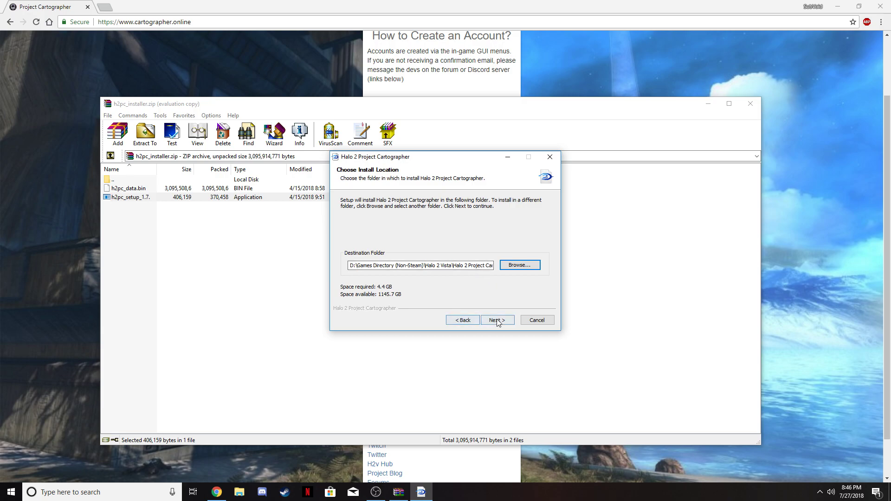
{"action": "left_click", "coordinate": [497, 321]}
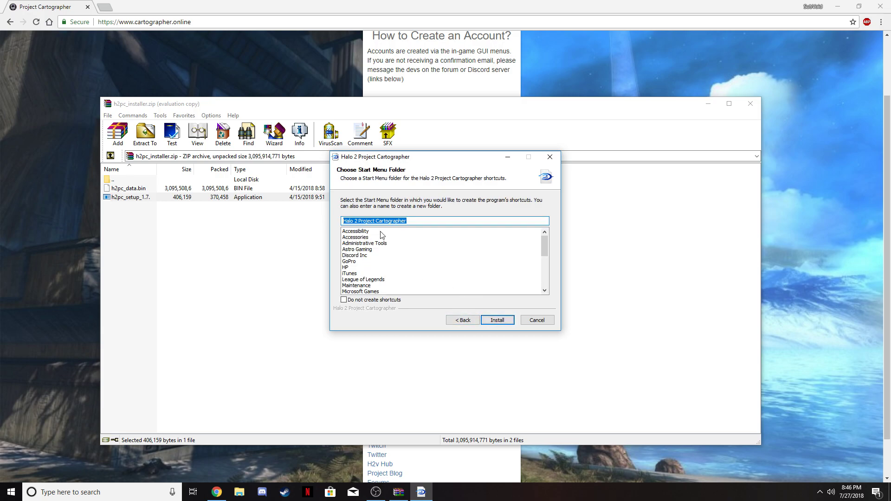
Step: Install the full game with the Halo 2 Project Cartographer Start Menu folder and finish the setup
{"action": "left_click", "coordinate": [497, 320]}
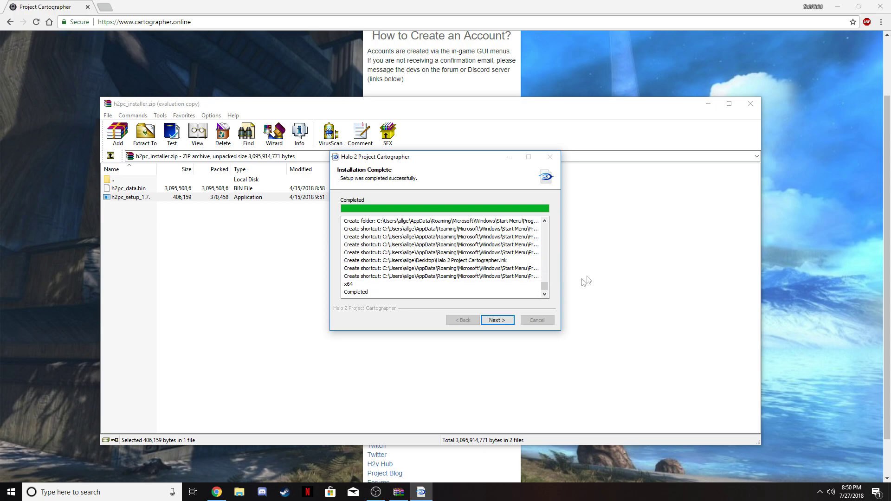
{"action": "left_click", "coordinate": [490, 323]}
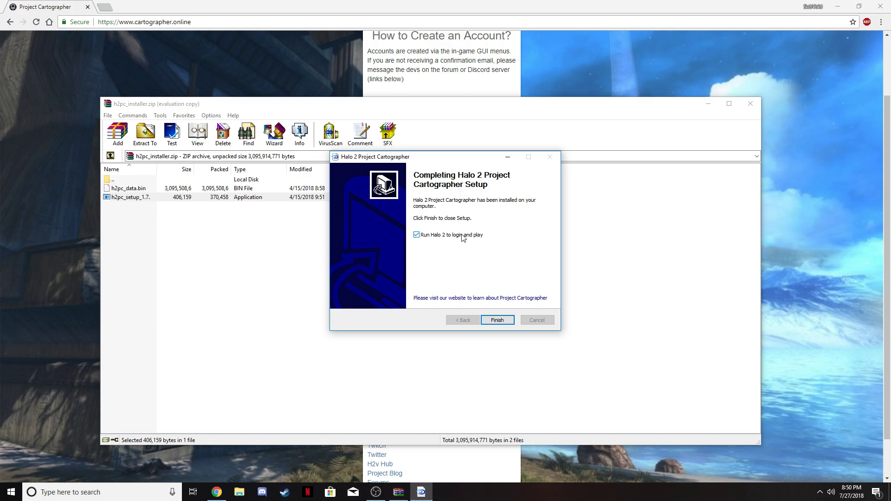
{"action": "left_click", "coordinate": [505, 323]}
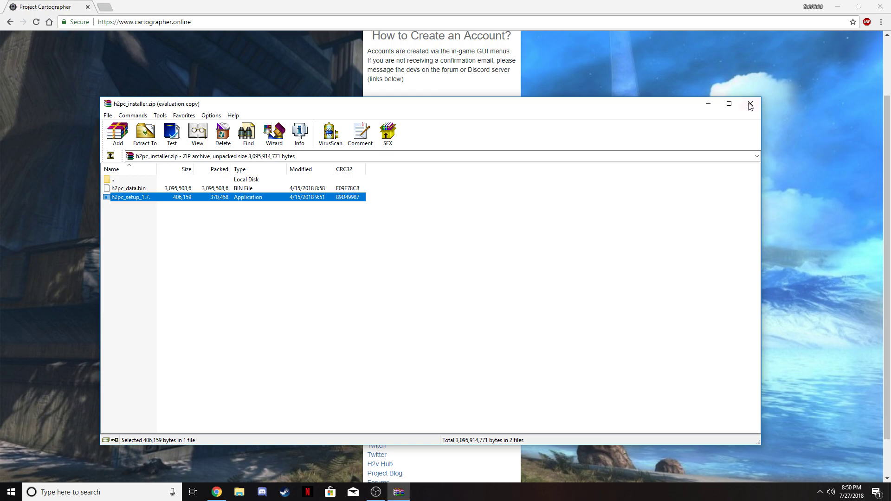
Step: Close the h2pc_installer.zip archive, minimize Chrome, and move the Halo 2 Project Cartographer desktop shortcut between Halo 2 Map Editor and Halo 3
{"action": "left_click", "coordinate": [750, 104]}
{"action": "left_click", "coordinate": [839, 6]}
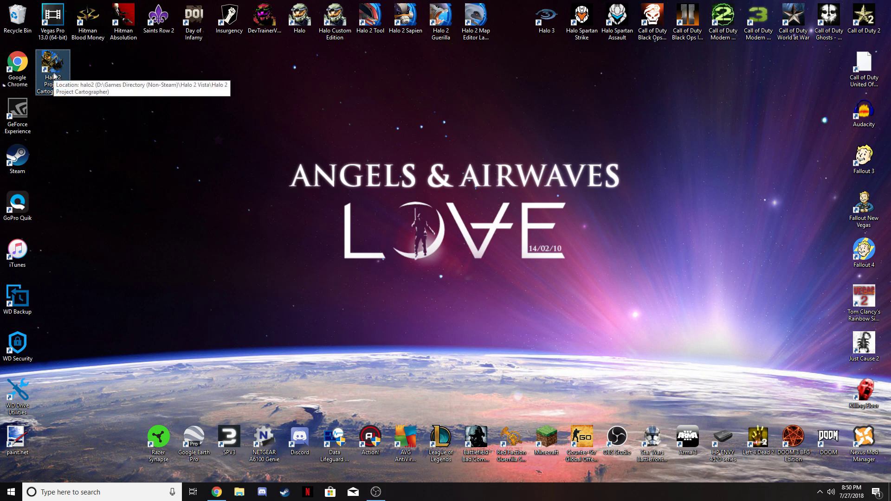
{"action": "left_click_drag", "start_coordinate": [51, 79], "coordinate": [424, 98]}
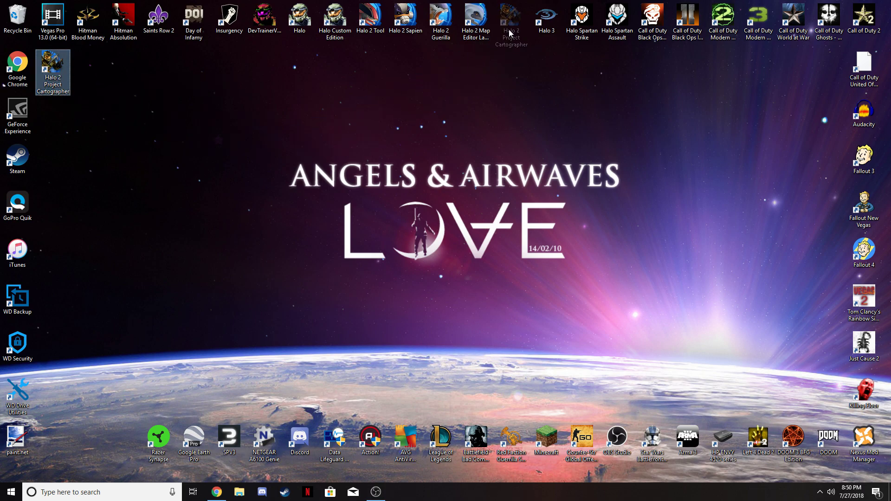
{"action": "left_click_drag", "start_coordinate": [509, 32], "coordinate": [509, 33]}
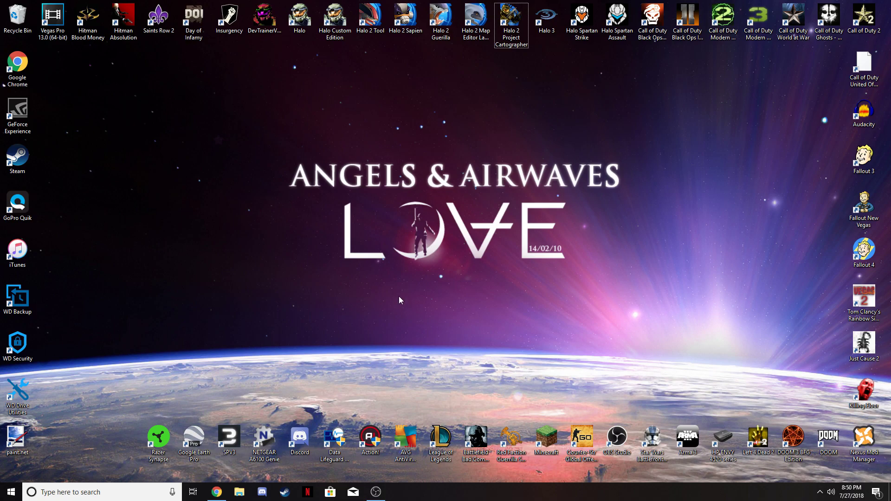